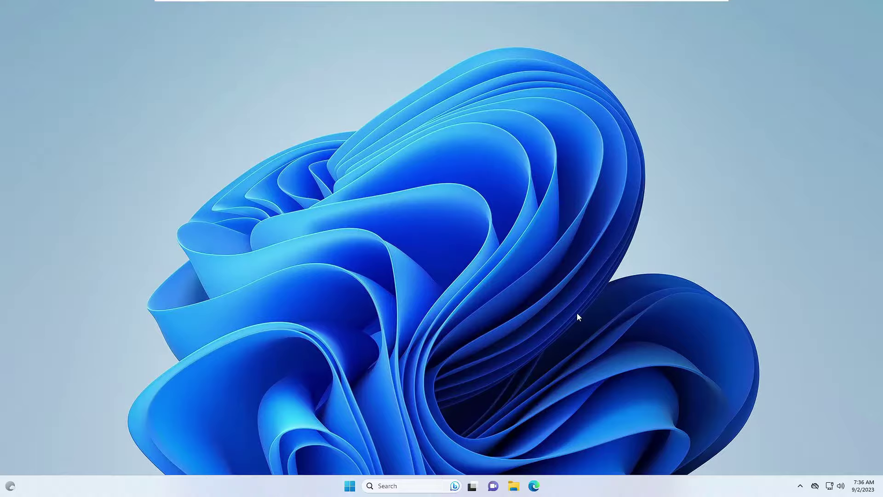
Open Device Manager from the Win+X menu and turn on Show hidden devices
right_click(350, 487)
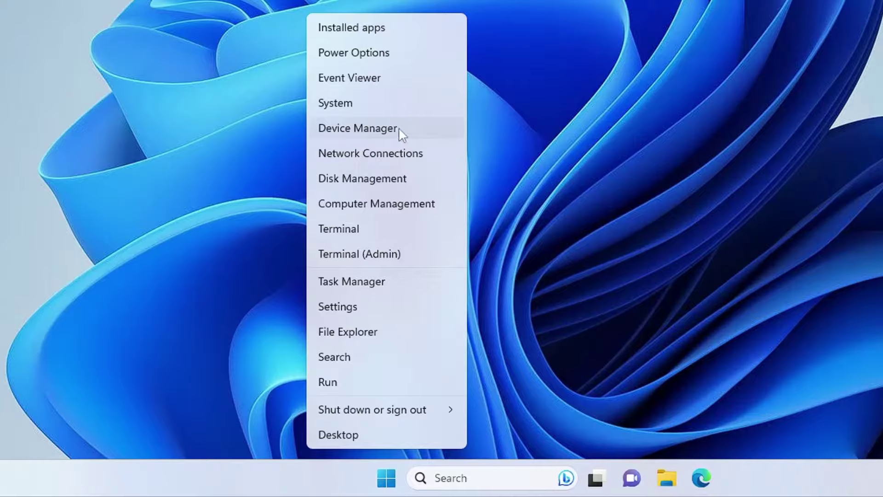
left_click(377, 130)
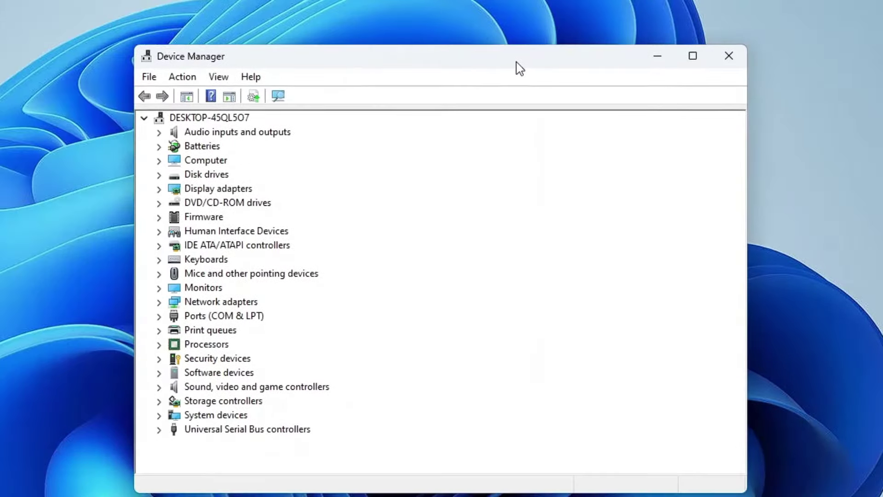
left_click(225, 262)
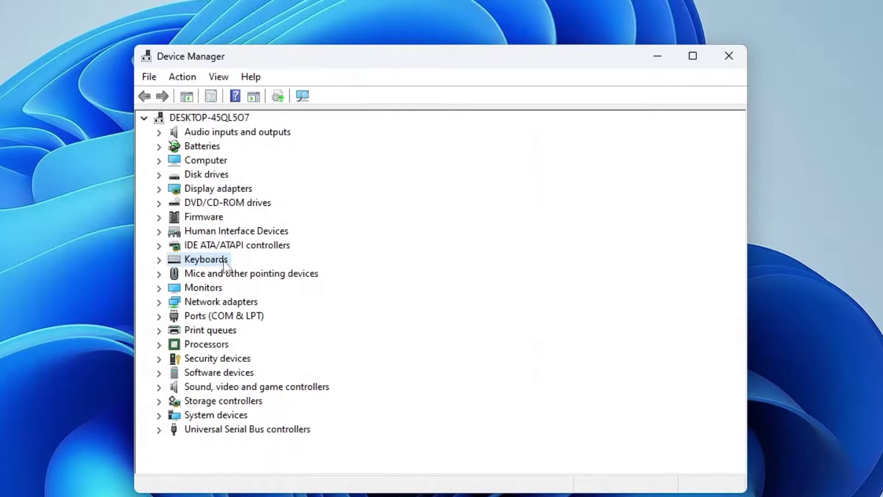
left_click(217, 79)
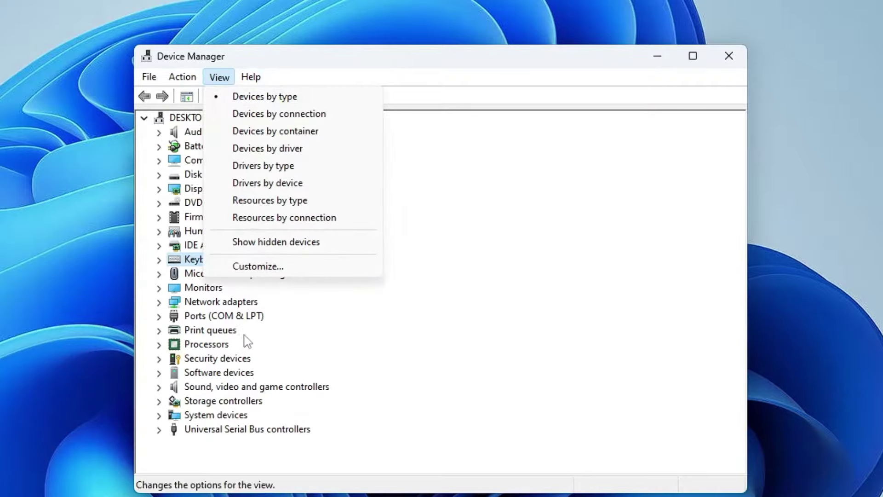
left_click(270, 244)
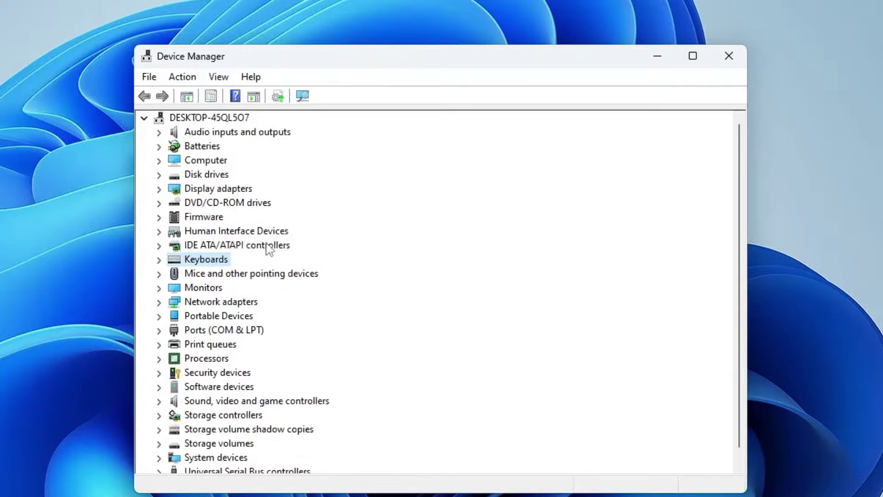
Expand Network adapters and run Scan for hardware changes
scroll(258, 248, "down", 1)
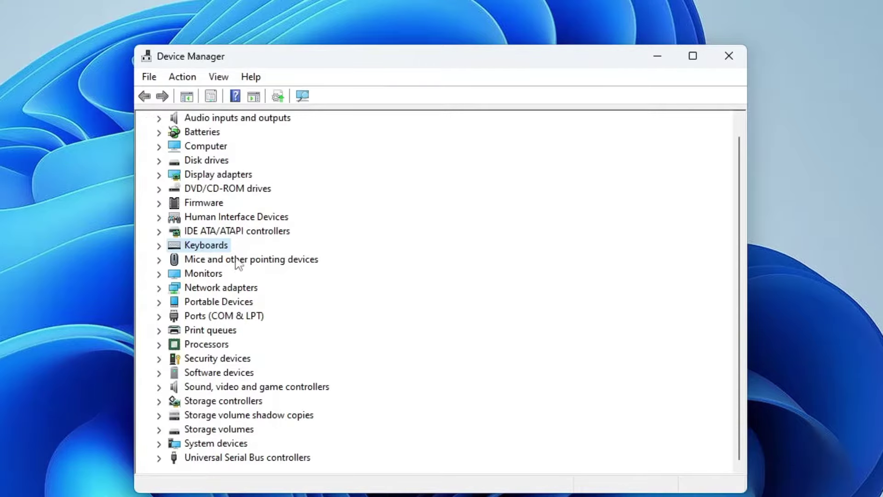
double_click(221, 288)
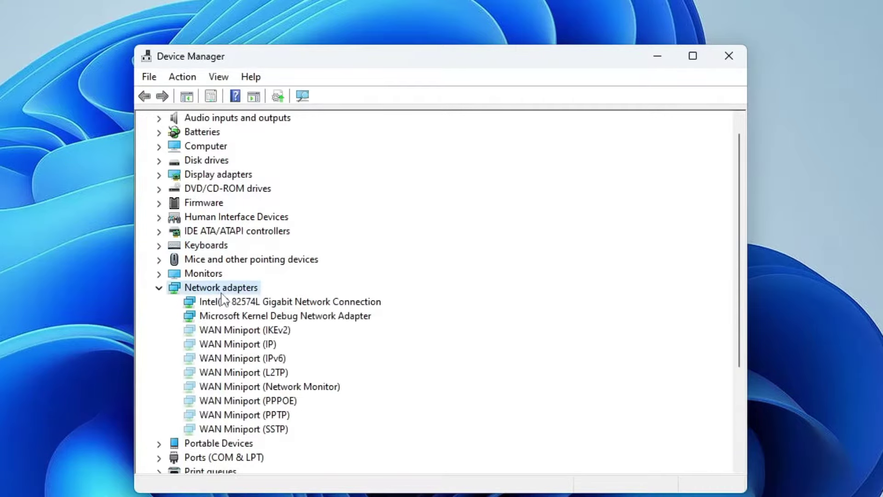
left_click(226, 320)
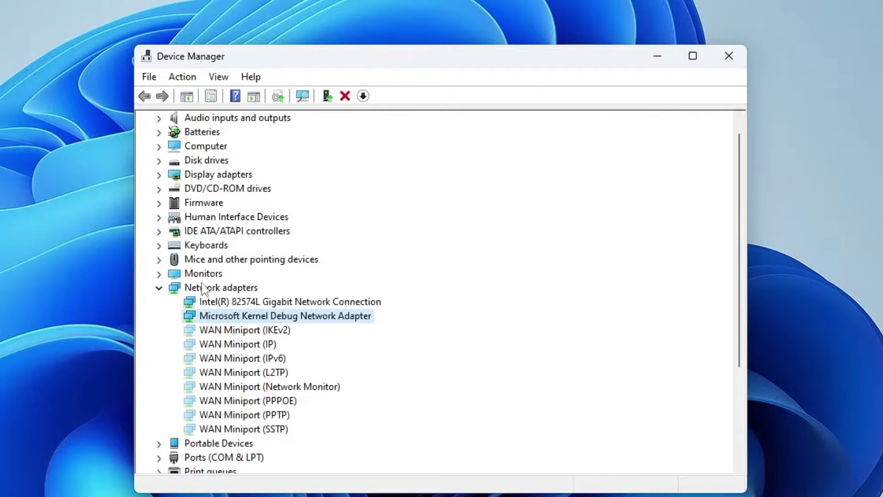
left_click(182, 79)
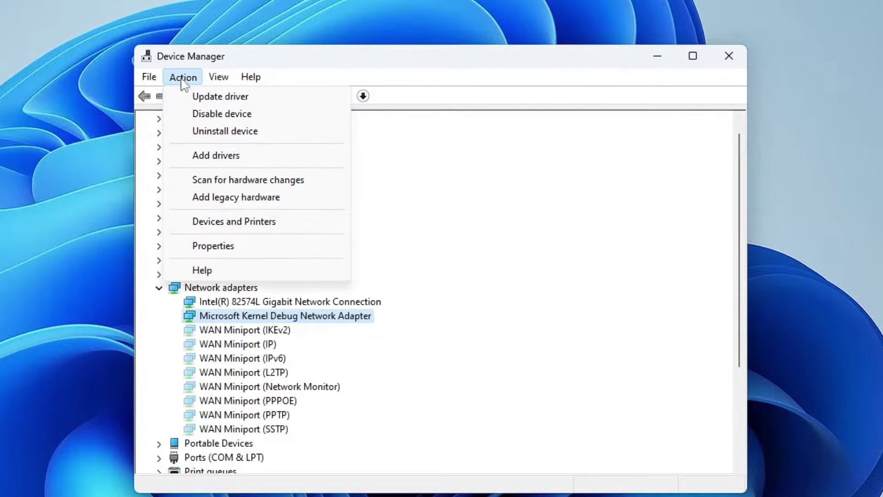
left_click(222, 180)
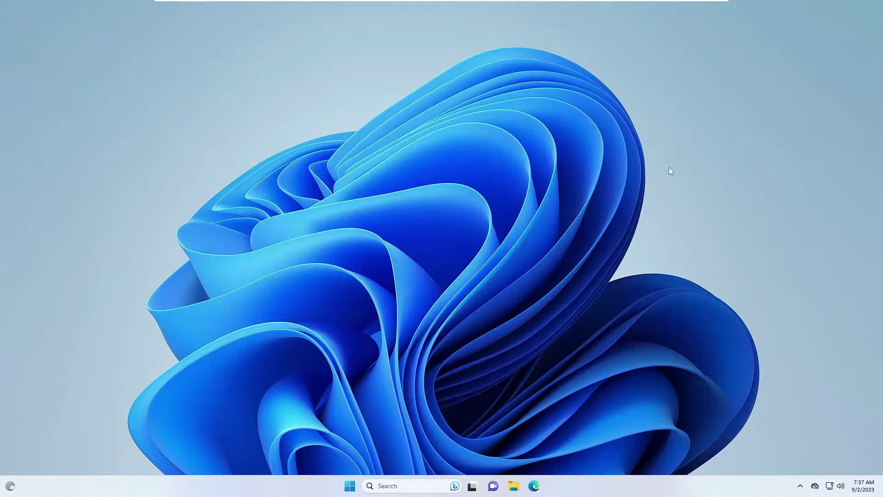
In Settings' Network & internet section, view the VPN page, then the Proxy page
right_click(349, 486)
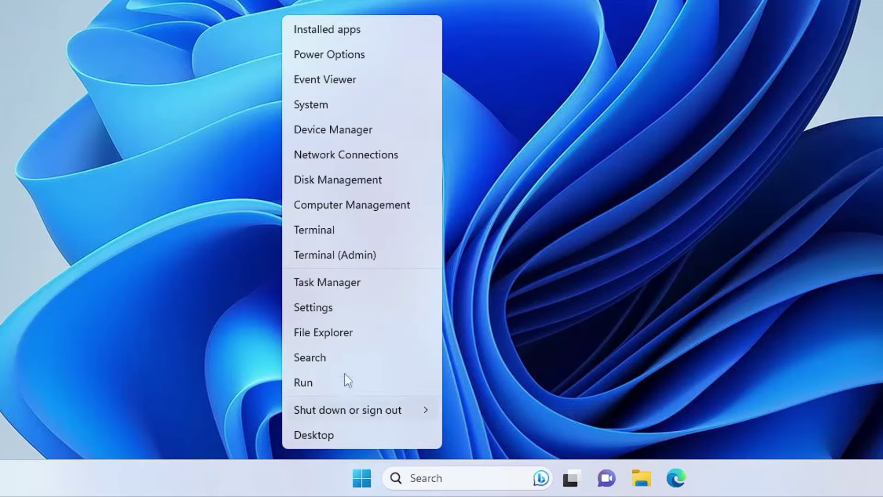
left_click(335, 308)
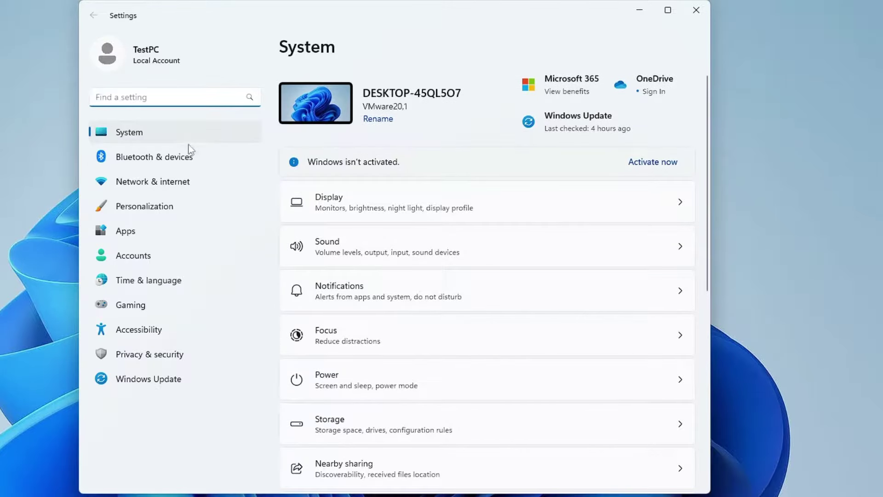
left_click(160, 186)
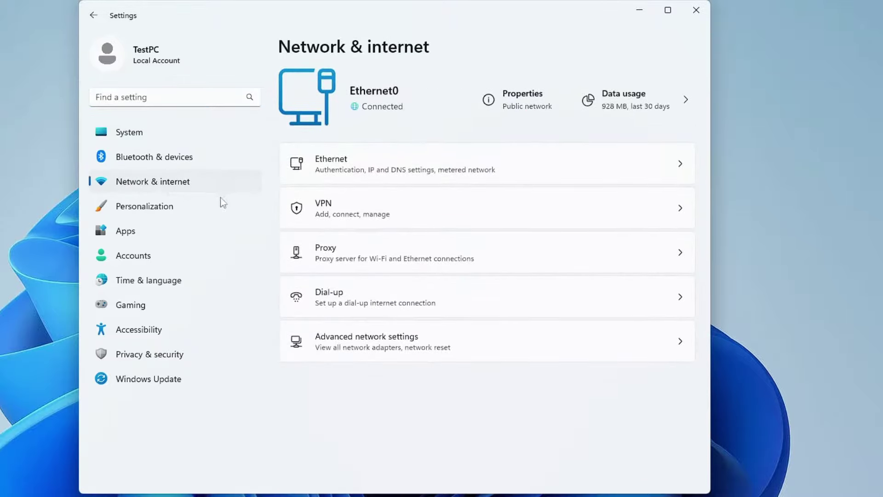
left_click(348, 214)
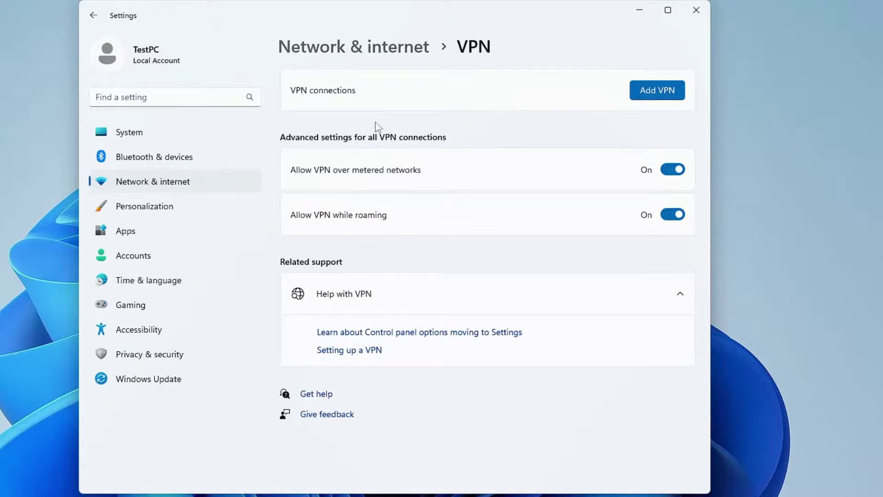
left_click(93, 15)
left_click(355, 260)
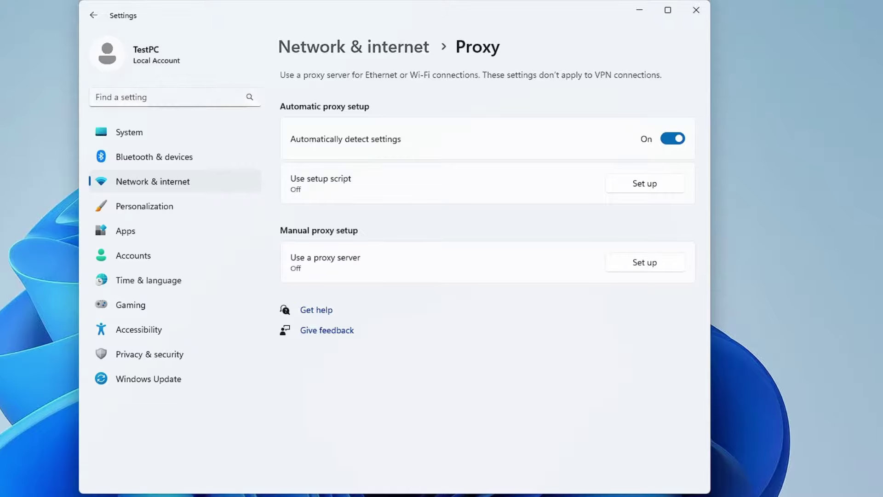
Find 'virus' in Settings, open Virus & threat protection's Manage settings, then close Settings
left_click(175, 97)
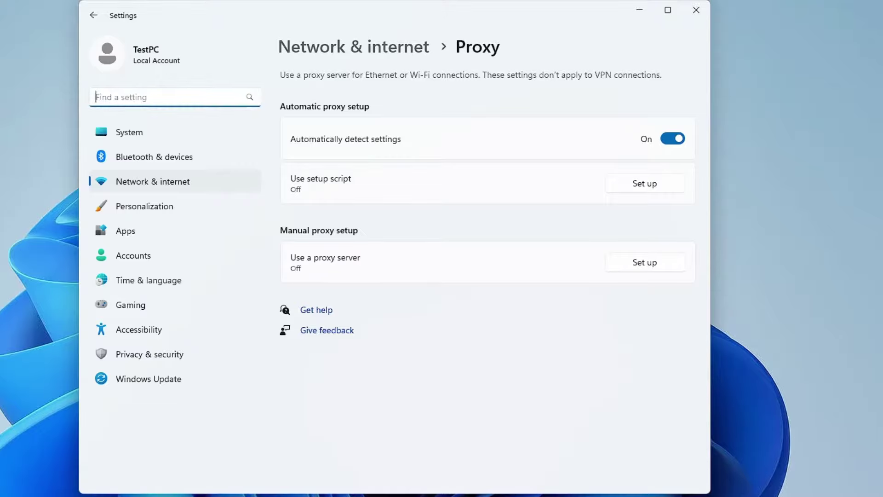
type("virus")
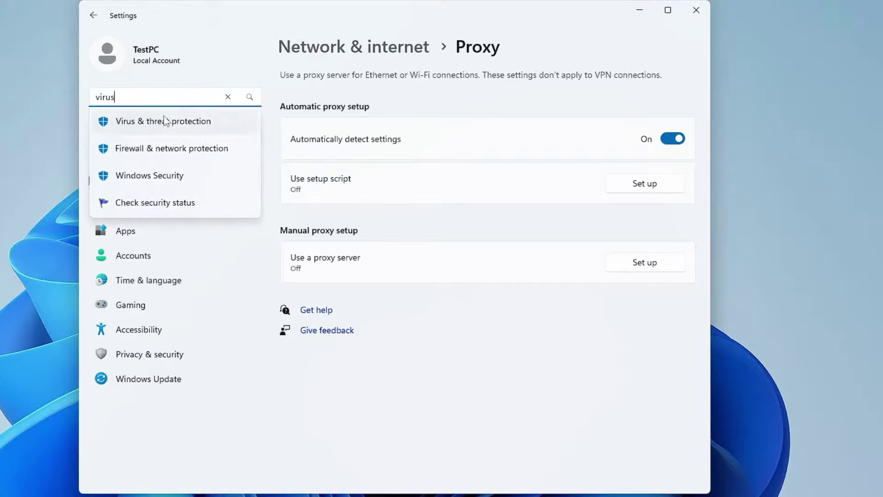
left_click(190, 123)
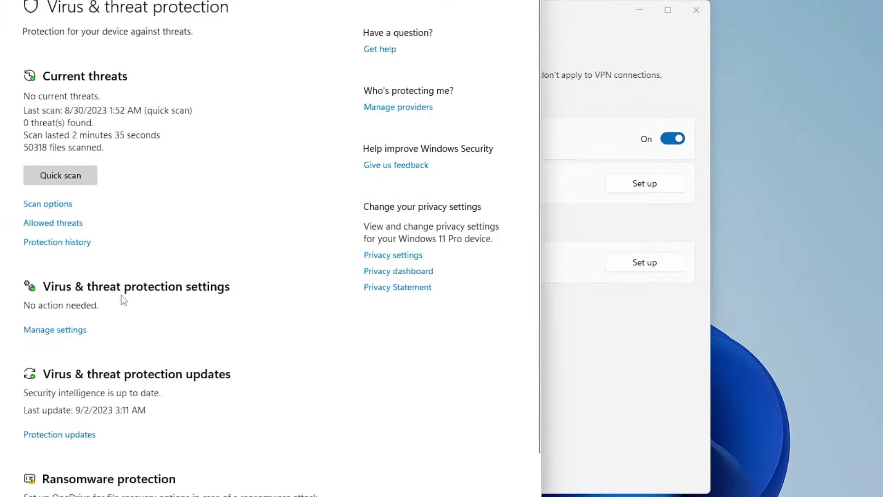
left_click(60, 330)
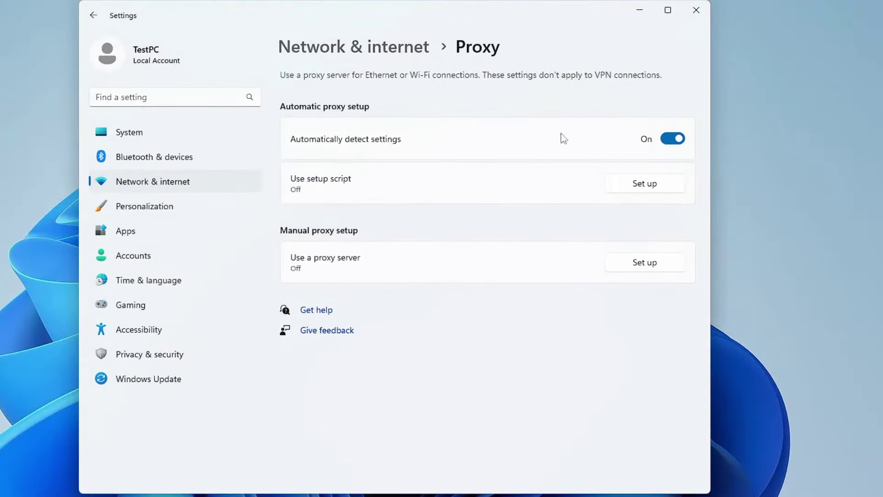
left_click(697, 10)
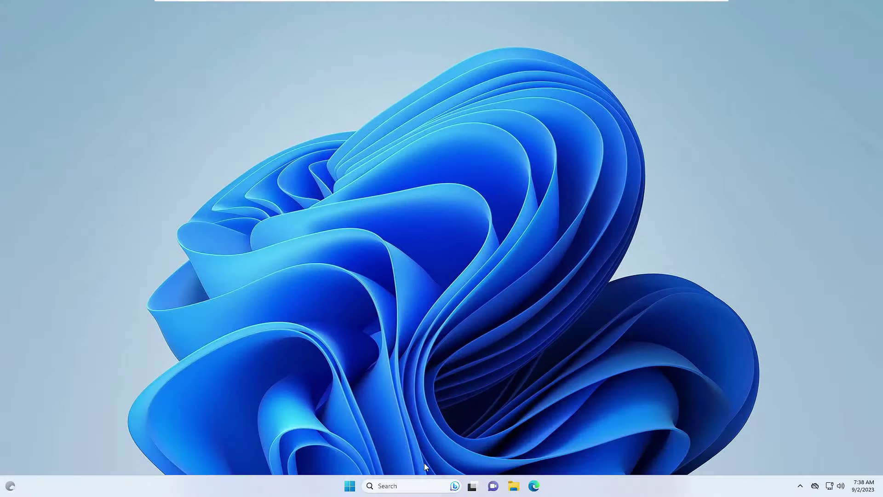
Search 'network troub' and launch the find and fix network problems troubleshooter
left_click(408, 487)
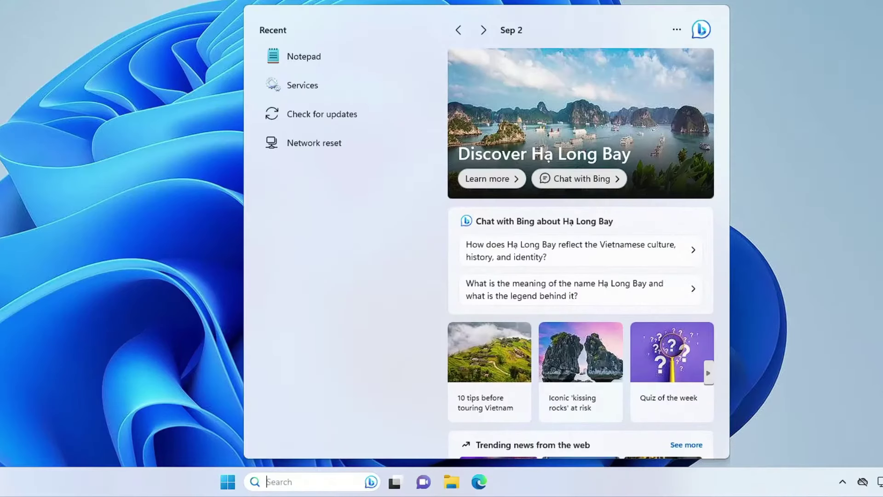
type("net")
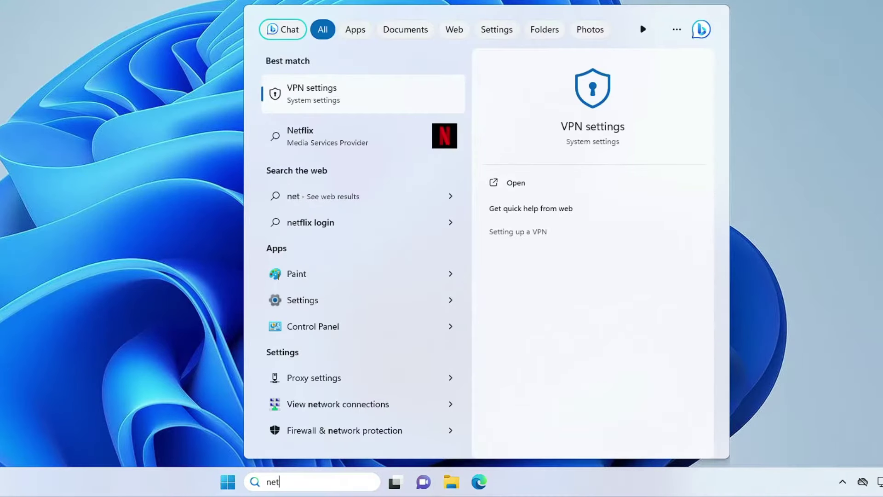
type("work troub")
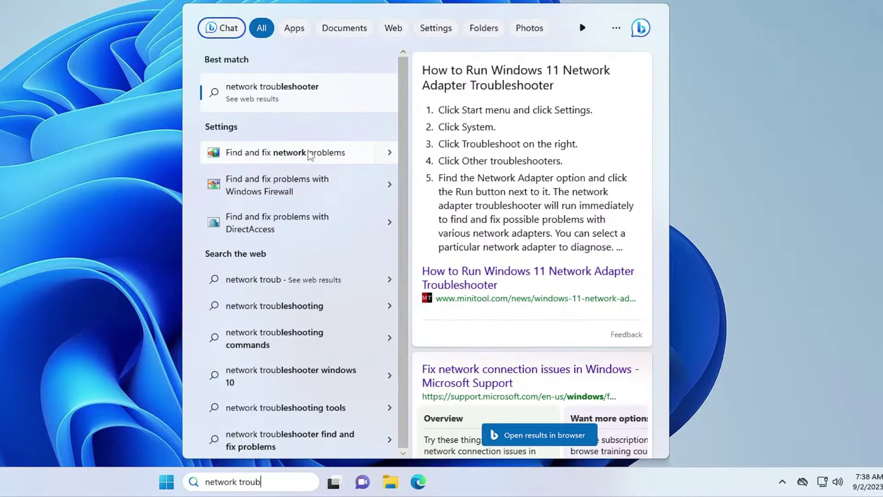
left_click(310, 153)
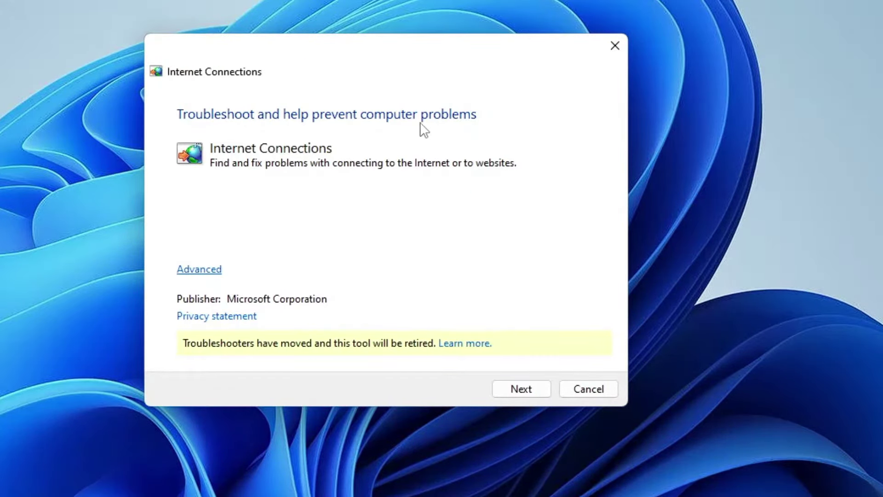
Run the troubleshooter with 'Troubleshoot my connection to the Internet' selected
left_click(210, 276)
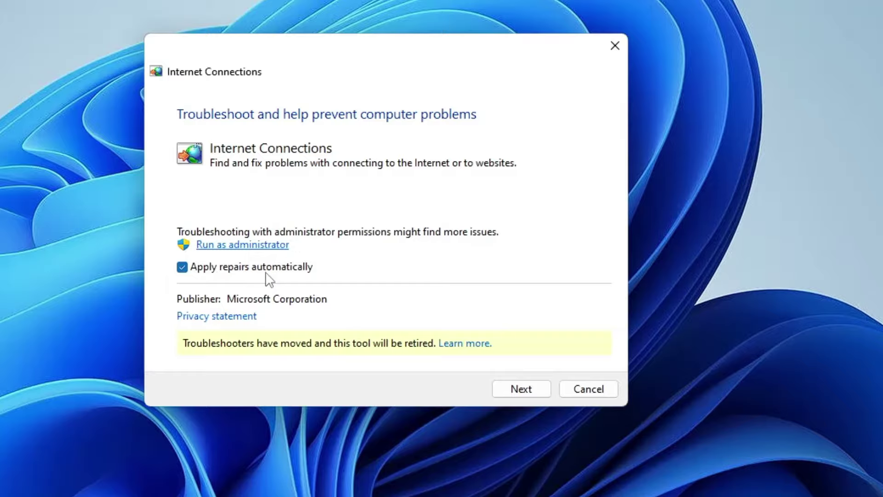
left_click(521, 390)
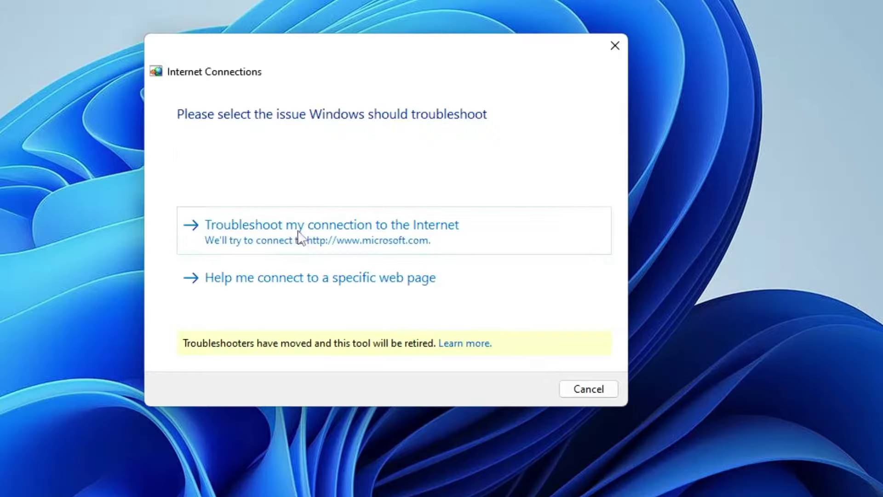
left_click(300, 238)
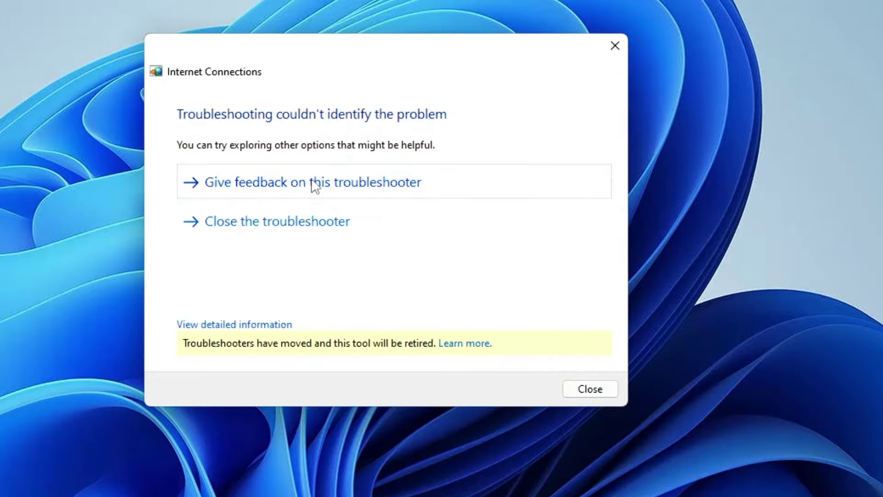
Close the troubleshooter and launch cmd as administrator, accepting the UAC prompt
left_click(591, 388)
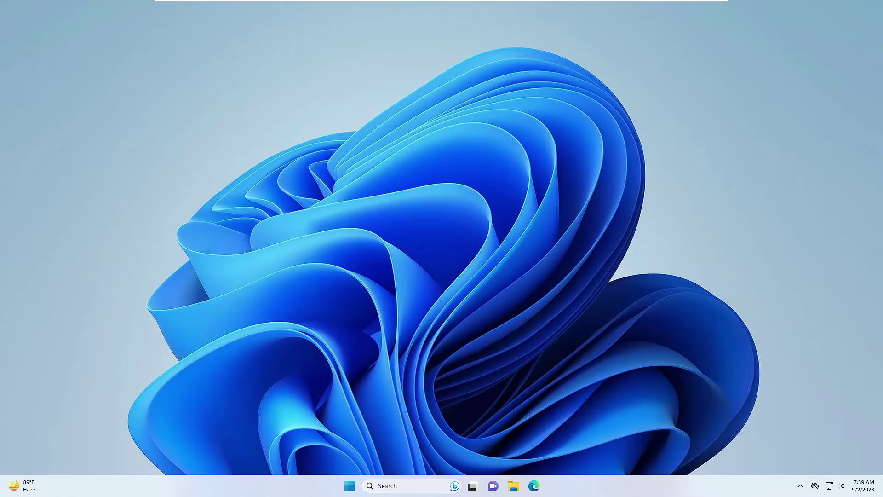
key("super+s")
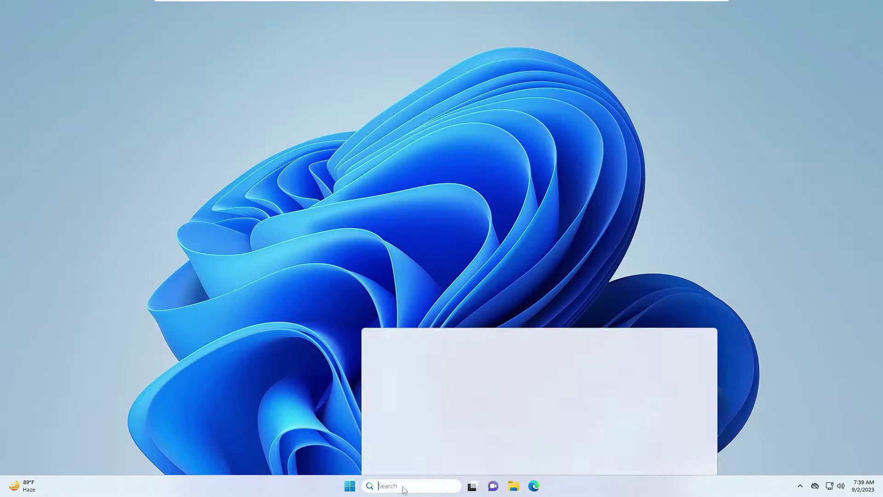
type("cmd")
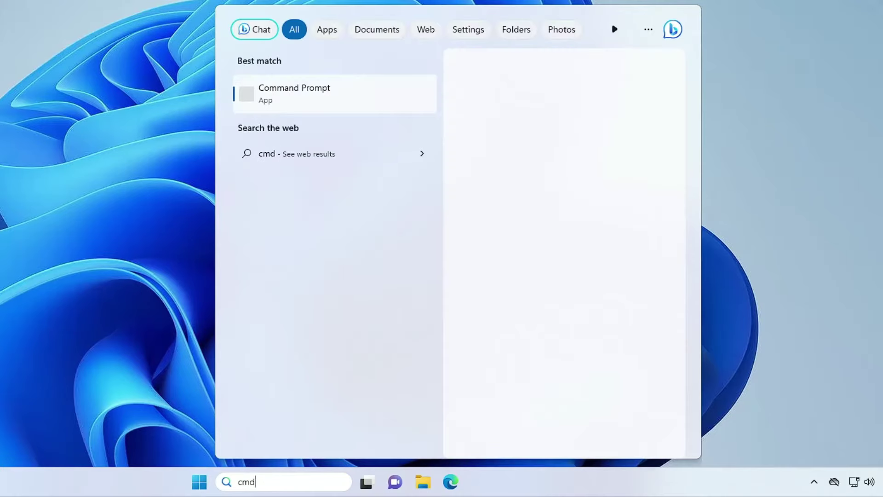
right_click(301, 87)
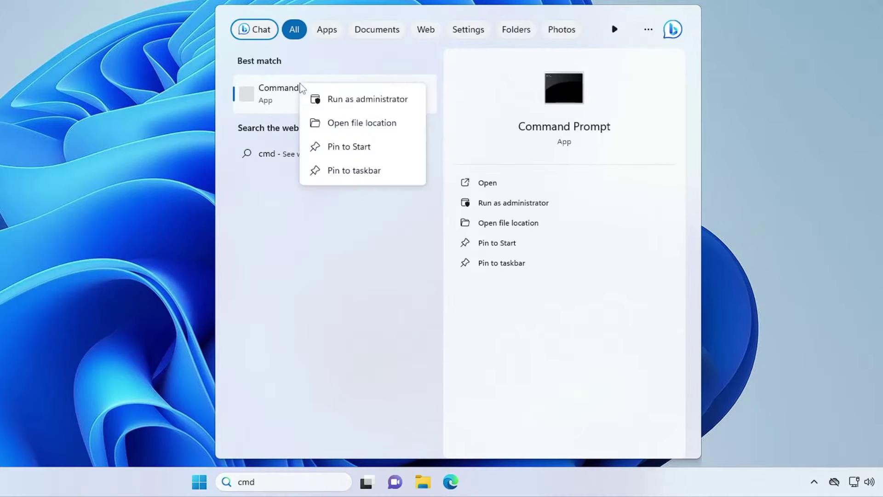
left_click(335, 104)
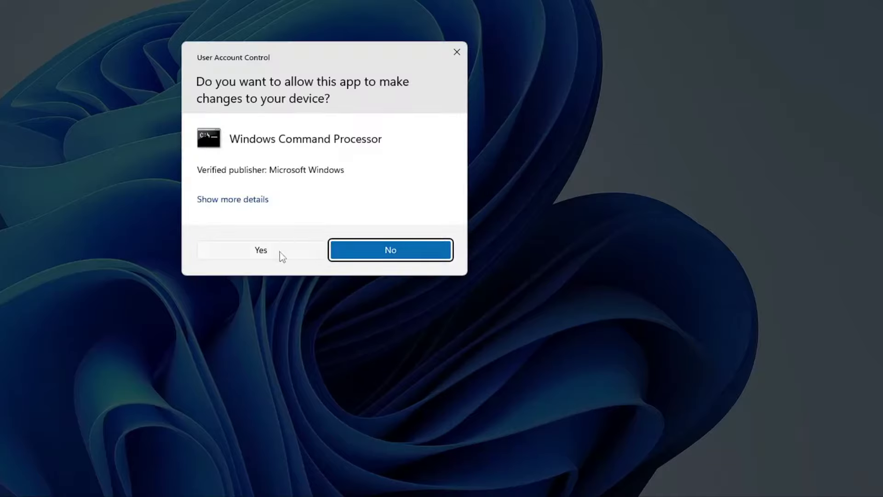
left_click(280, 251)
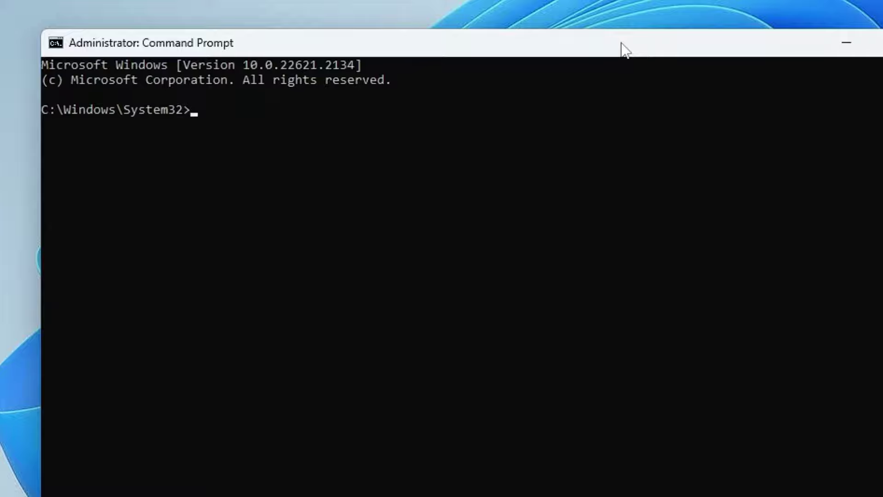
Run 'netsh winsock reset' to reset the Winsock catalog
type("netsh wins")
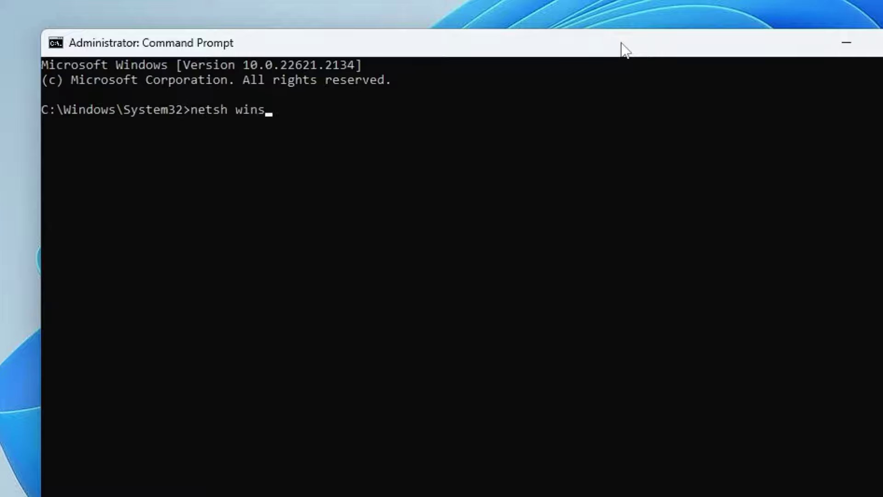
type("ock ree")
key("BackSpace")
type("set")
key("Return")
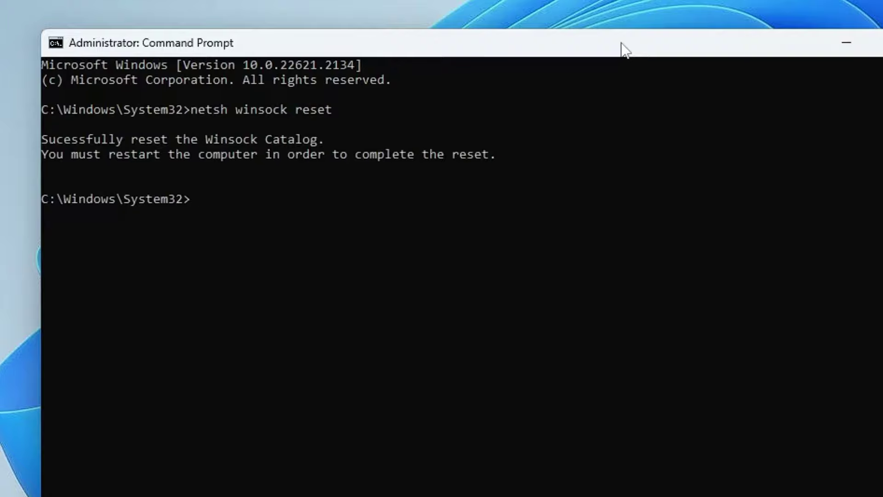
Run 'ipconfig /flushdns' and then 'netcfg -d'
type("i")
type("nfig /flushdns")
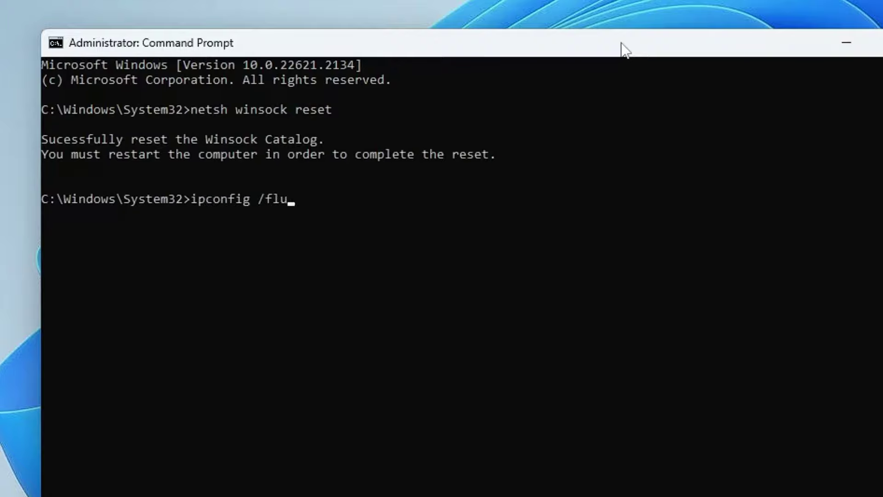
key("Return")
key("Return")
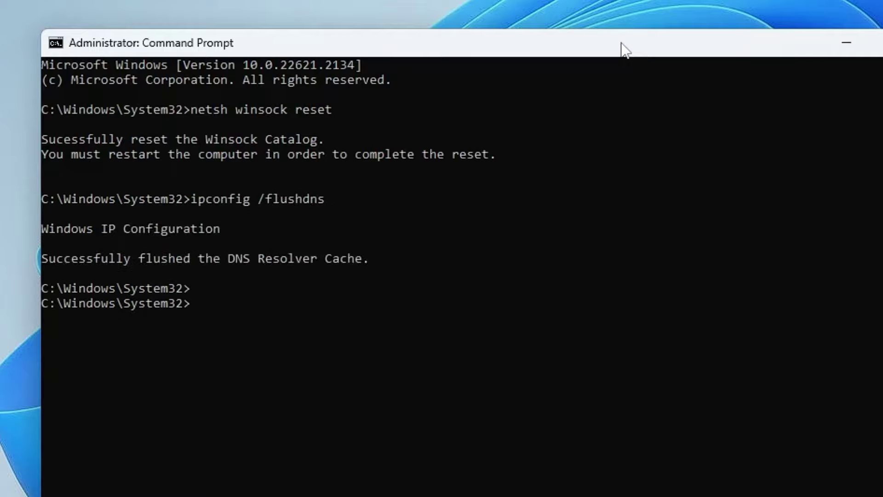
type("netcfg -d")
key("Return")
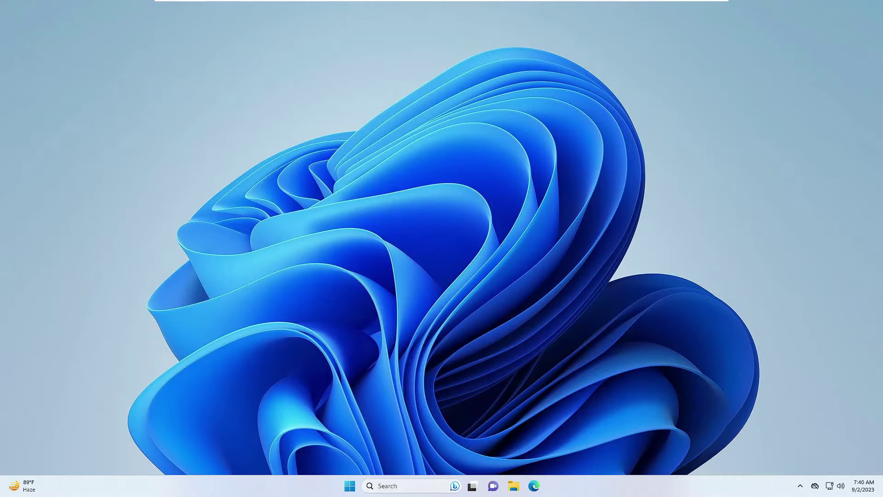
Open the Services app and select WLAN AutoConfig near the bottom of the list
left_click(404, 485)
type("services")
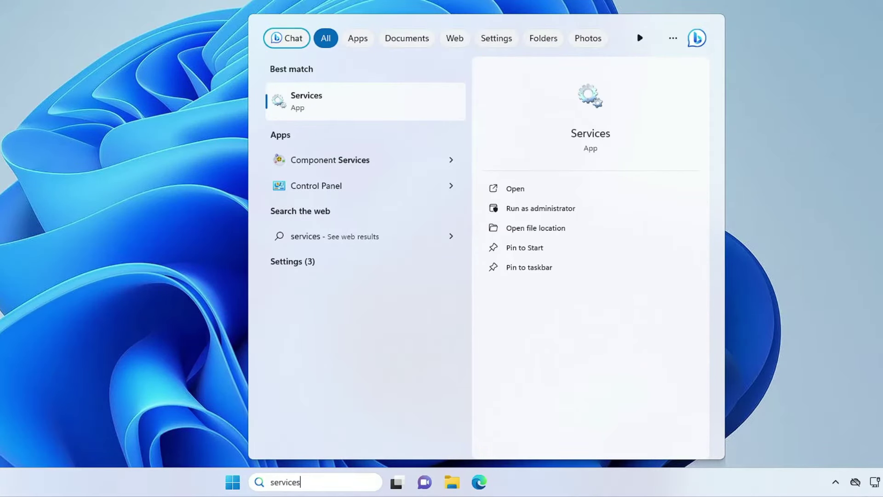
key("Return")
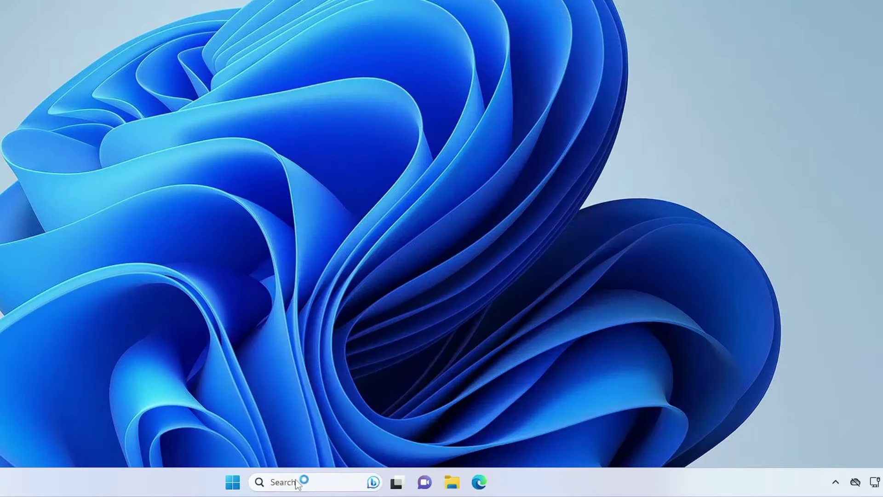
left_click(286, 204)
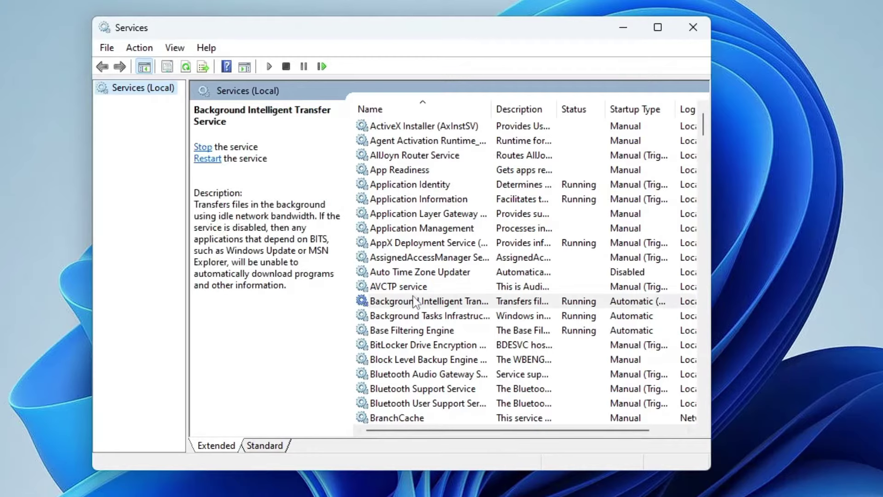
left_click(416, 302)
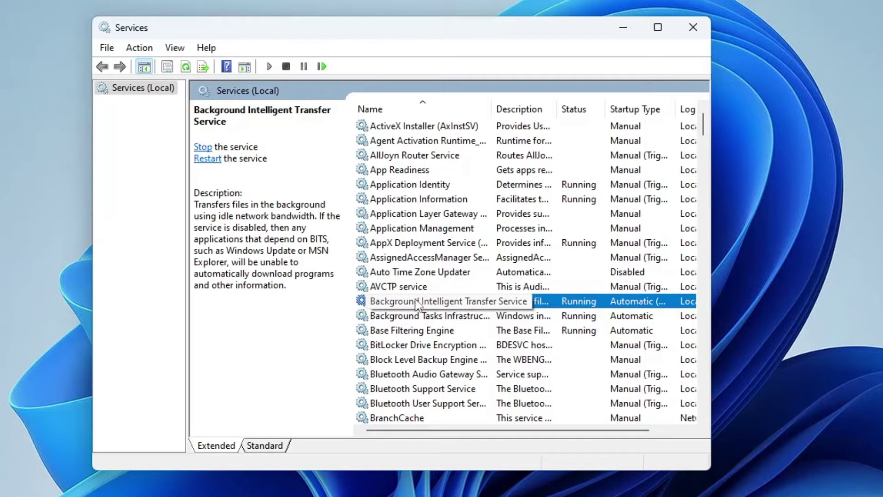
key("w")
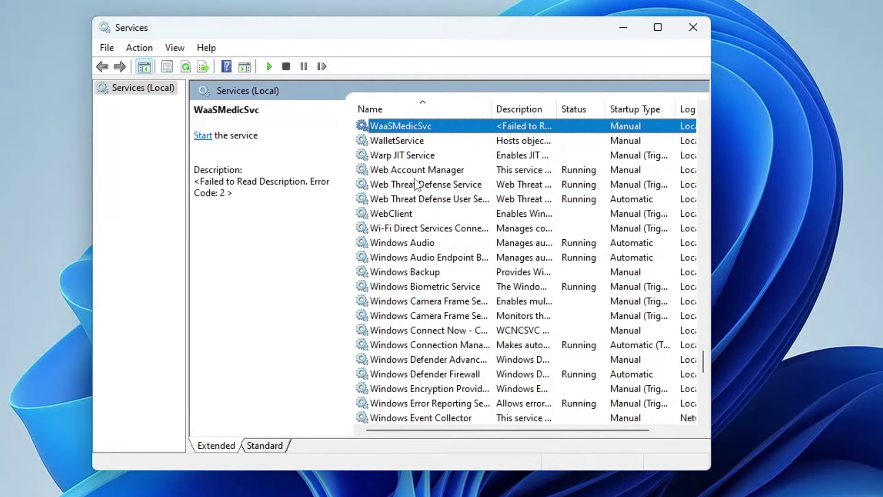
scroll(427, 283, "down", 8)
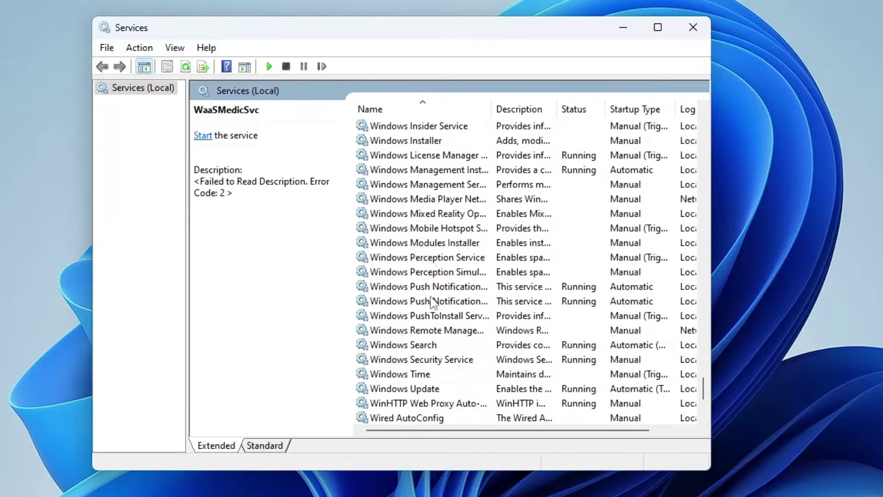
scroll(433, 303, "down", 2)
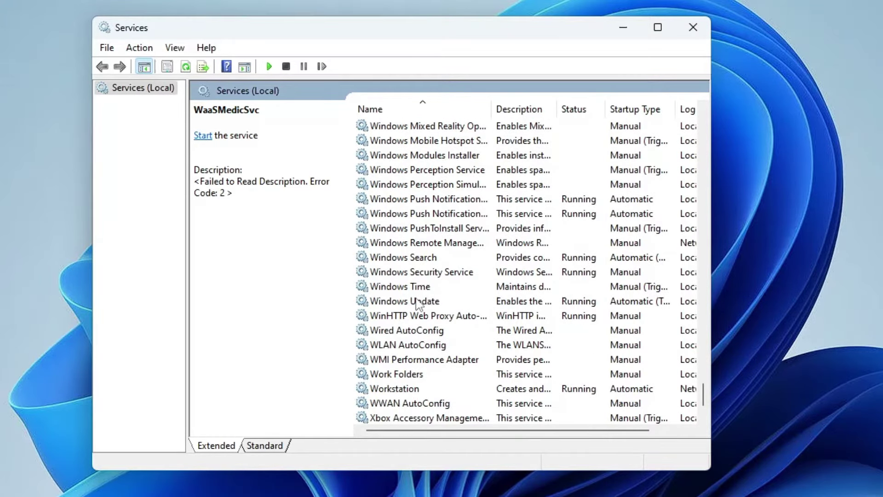
left_click(397, 349)
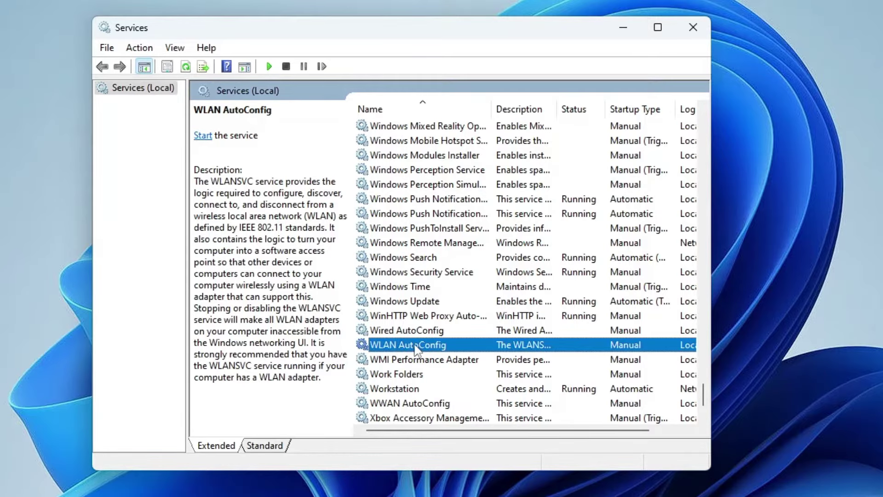
Set WLAN AutoConfig to Automatic startup, start it, and apply
double_click(416, 349)
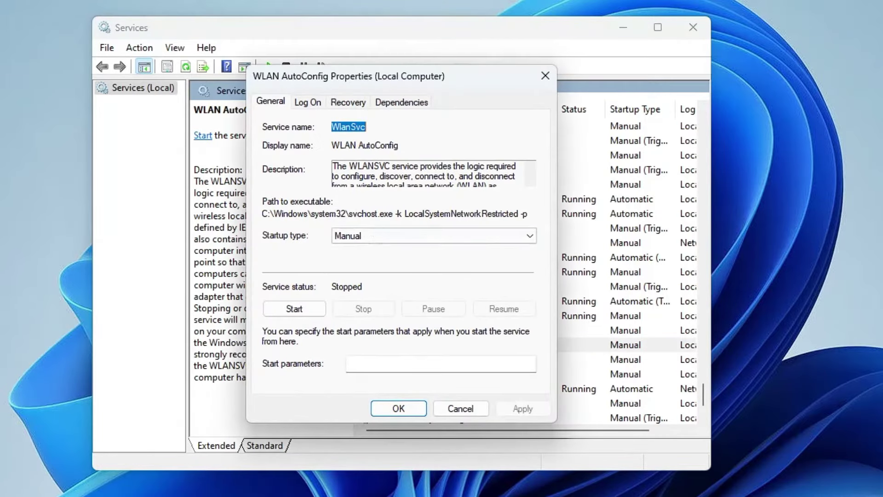
left_click(352, 240)
left_click(350, 260)
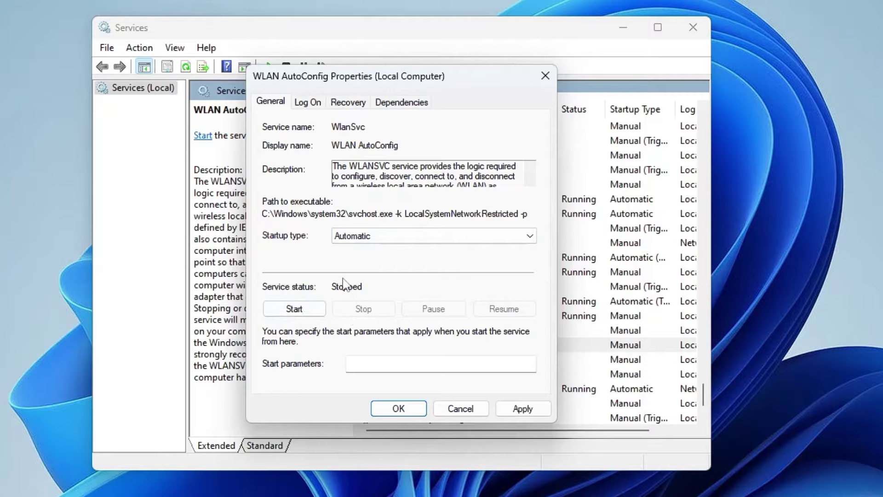
left_click(300, 313)
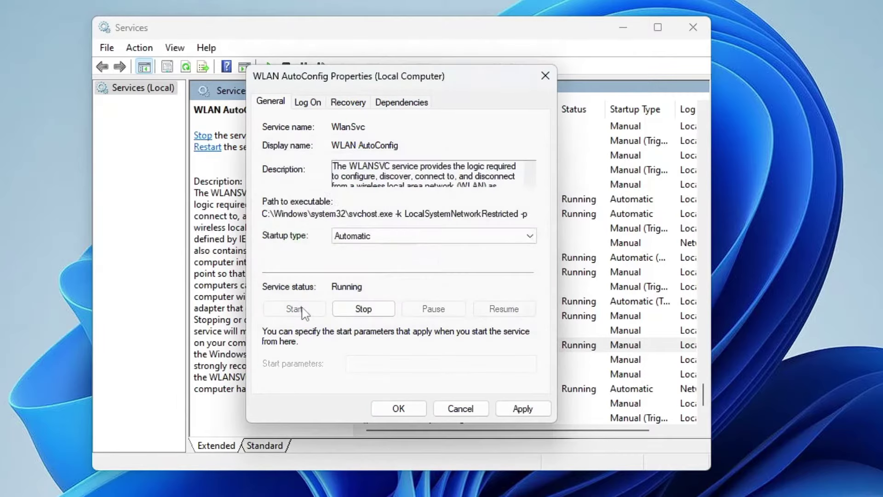
left_click(519, 409)
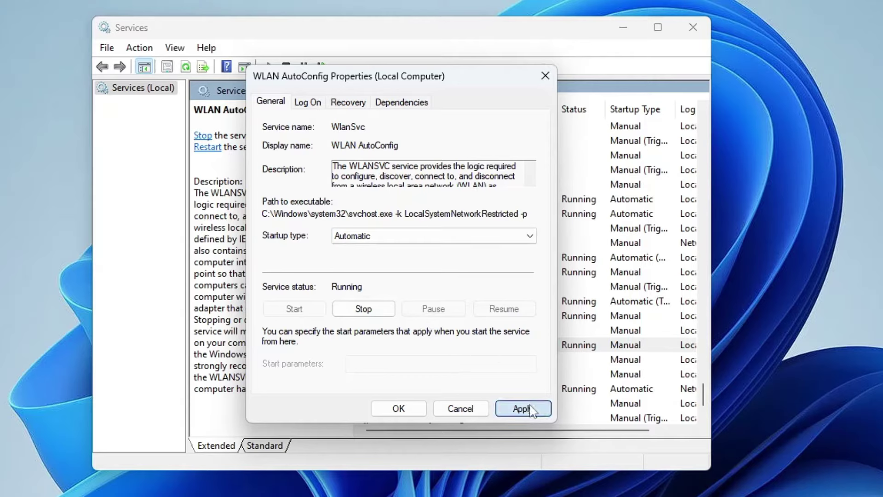
left_click(398, 408)
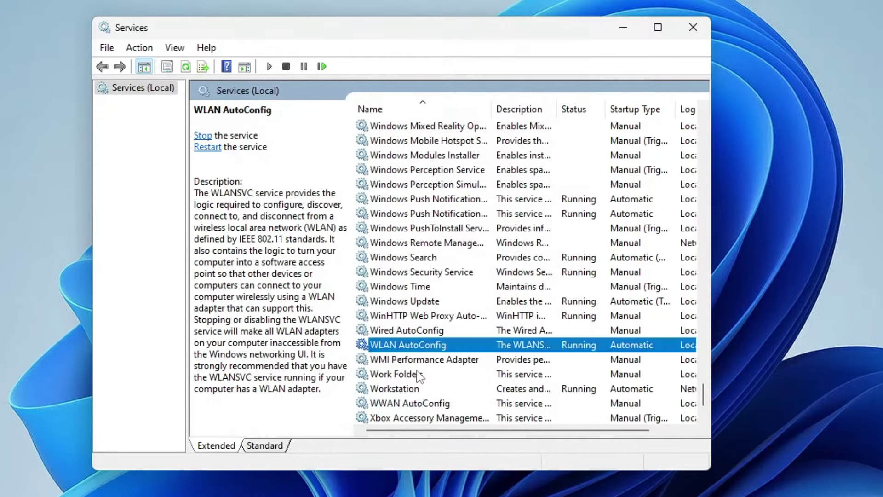
Set WWAN AutoConfig to Automatic, start it, apply, and close Services
left_click(389, 405)
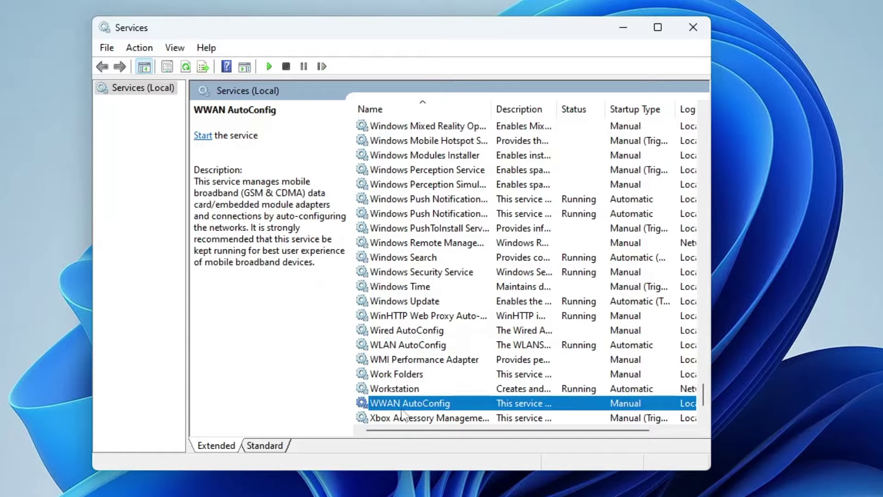
double_click(427, 405)
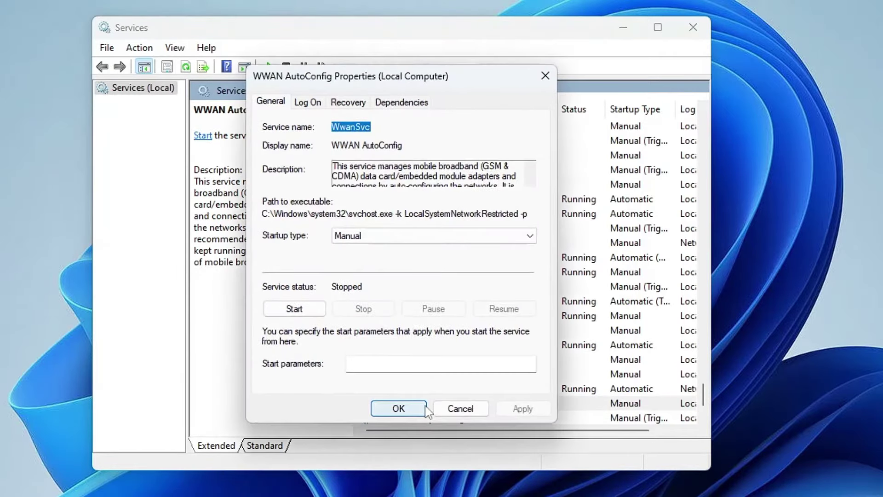
left_click(389, 237)
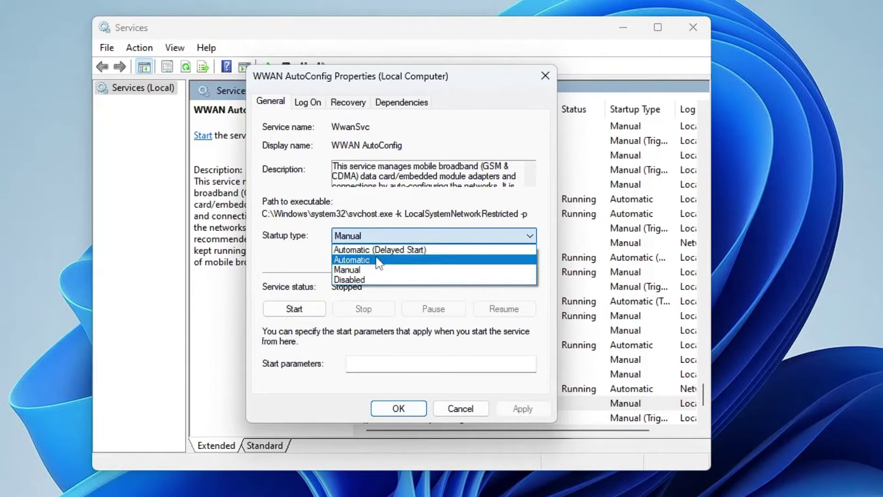
left_click(376, 259)
left_click(309, 312)
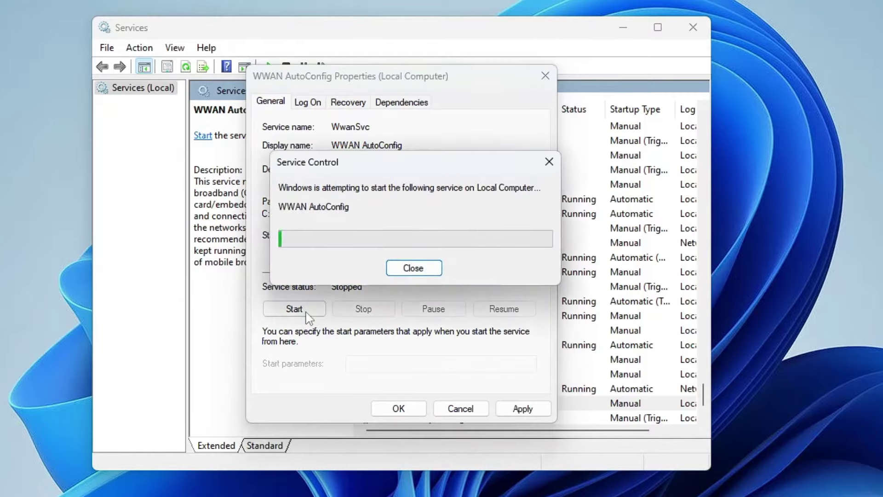
left_click(538, 411)
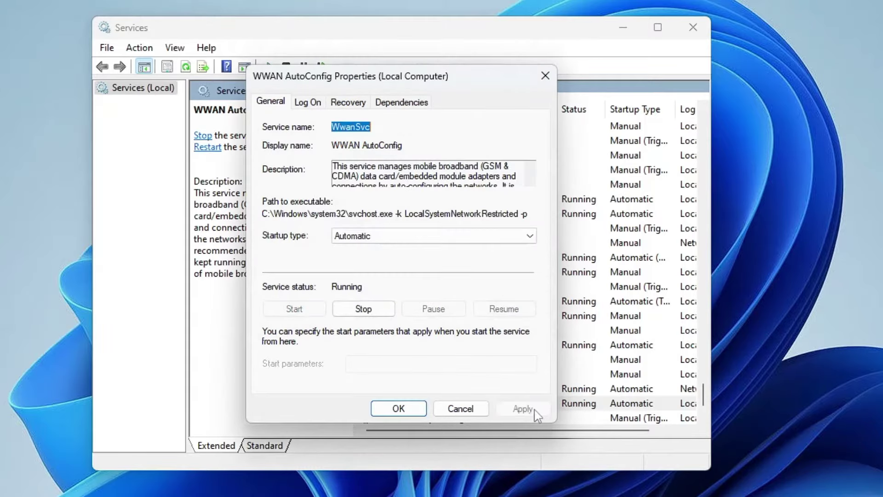
left_click(398, 408)
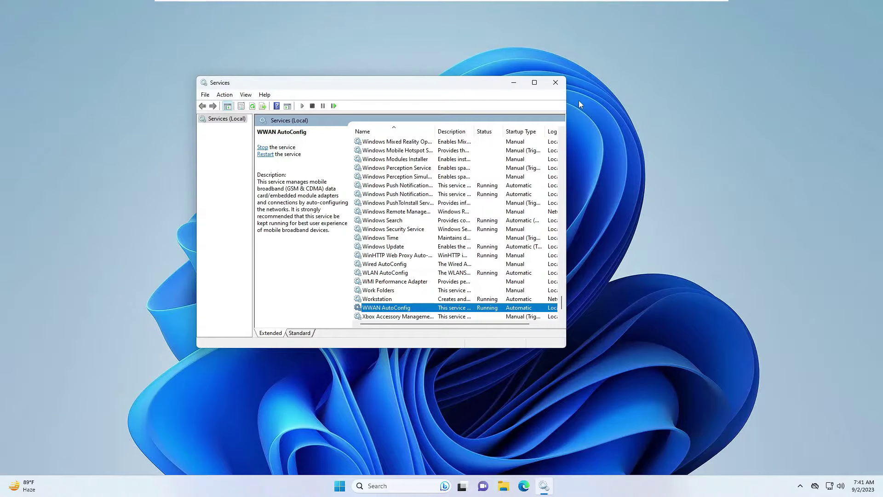
left_click(556, 82)
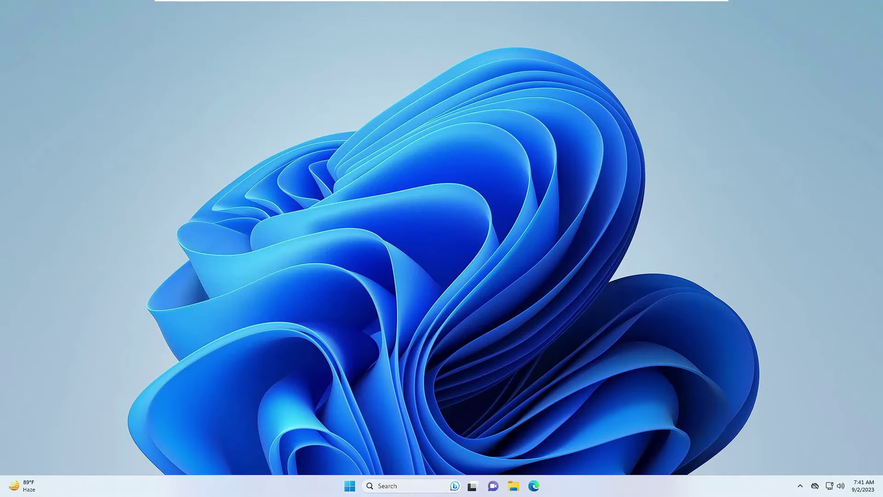
Search 'reset', open Network reset, and confirm Reset now
left_click(400, 487)
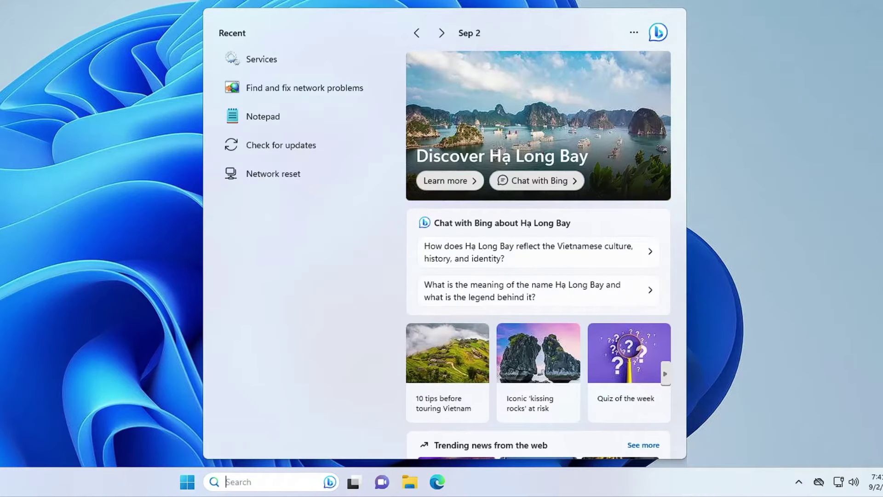
type("reset")
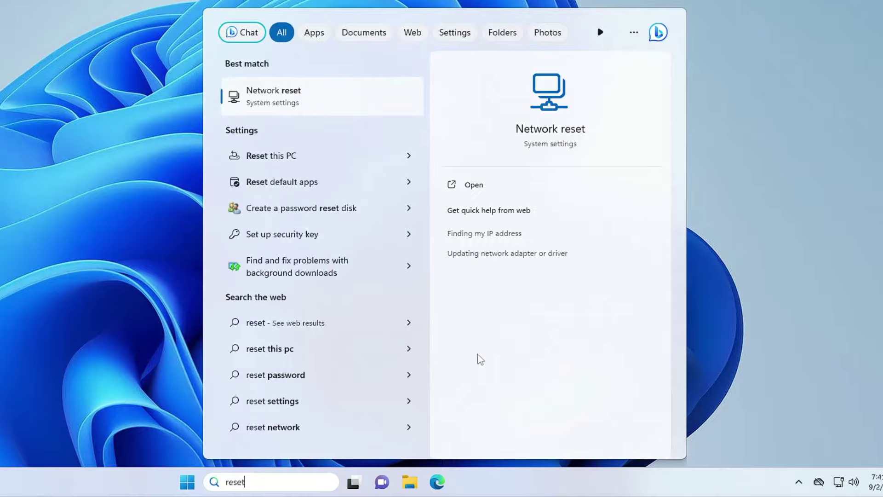
left_click(301, 99)
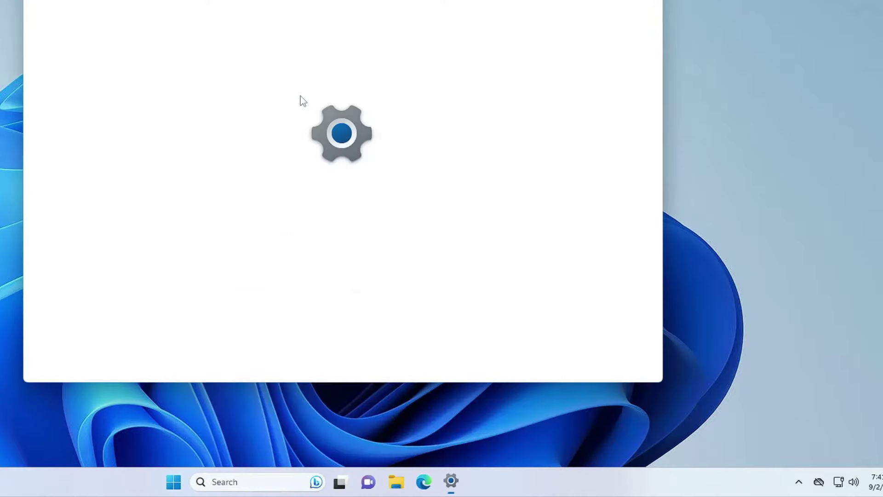
left_click(583, 54)
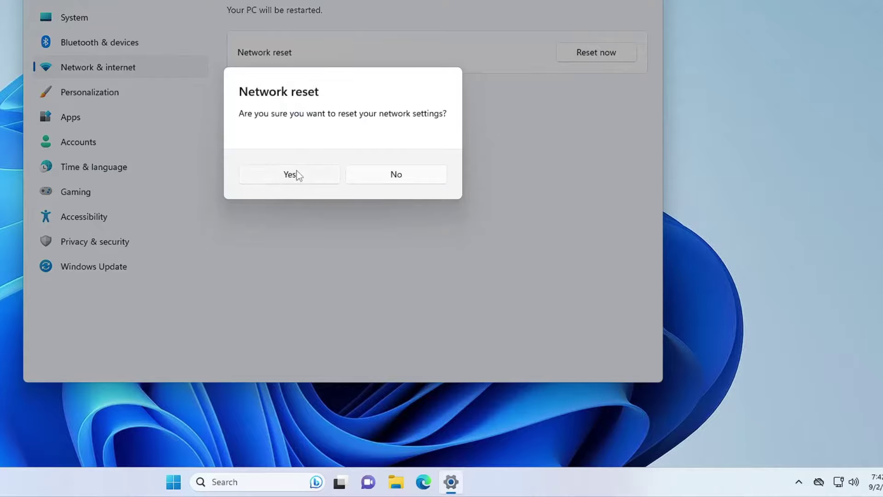
left_click(381, 176)
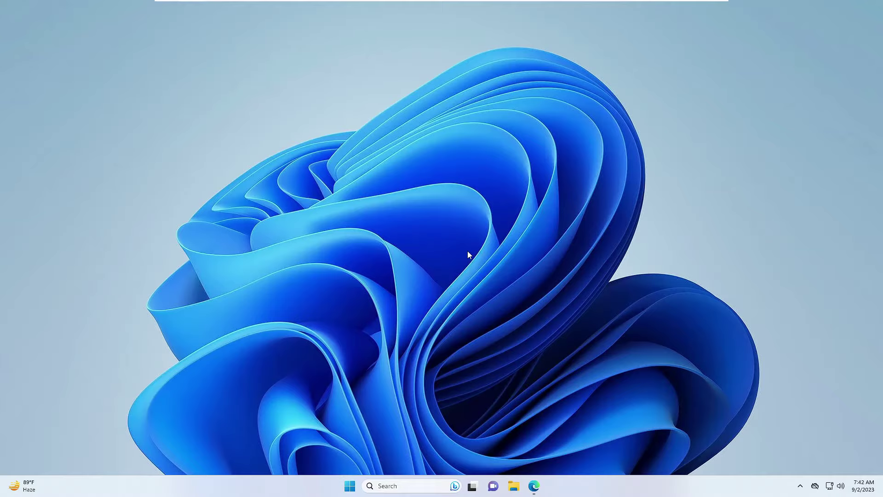
In maximized Edge, search 'intel wifi driver for windows 11' and open Intel's driver page
left_click(533, 486)
left_click(552, 35)
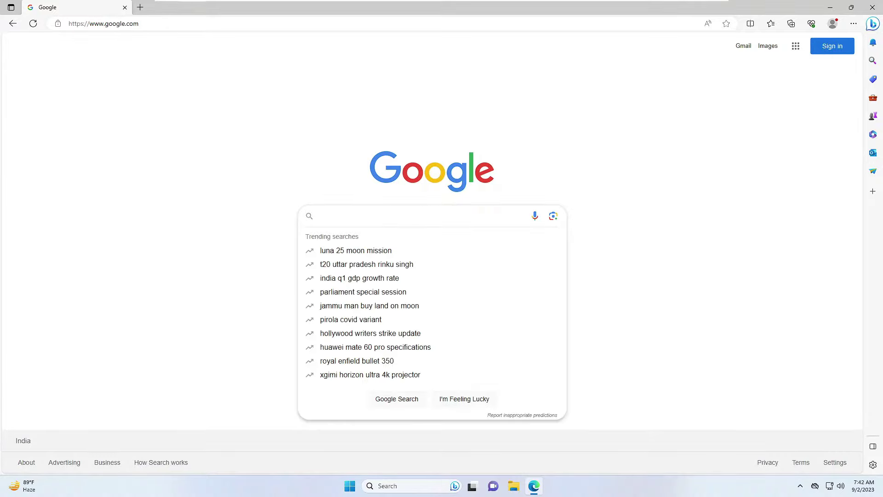
type("i")
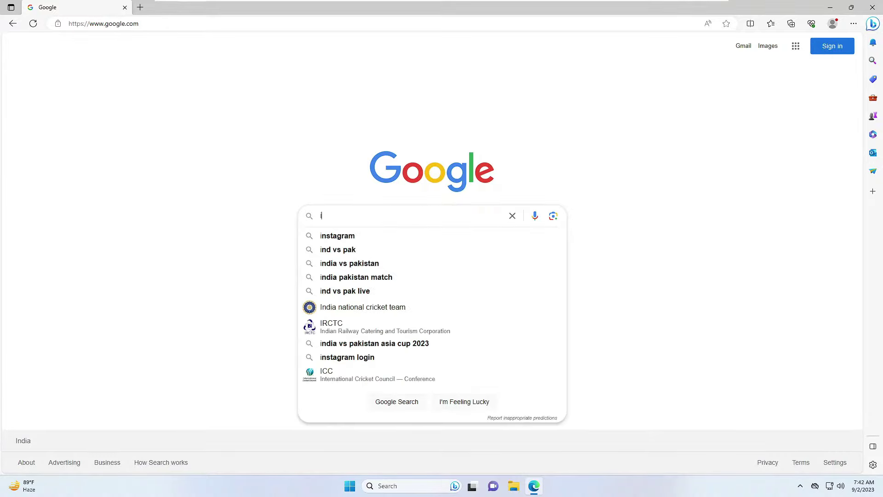
type("ntel wifi")
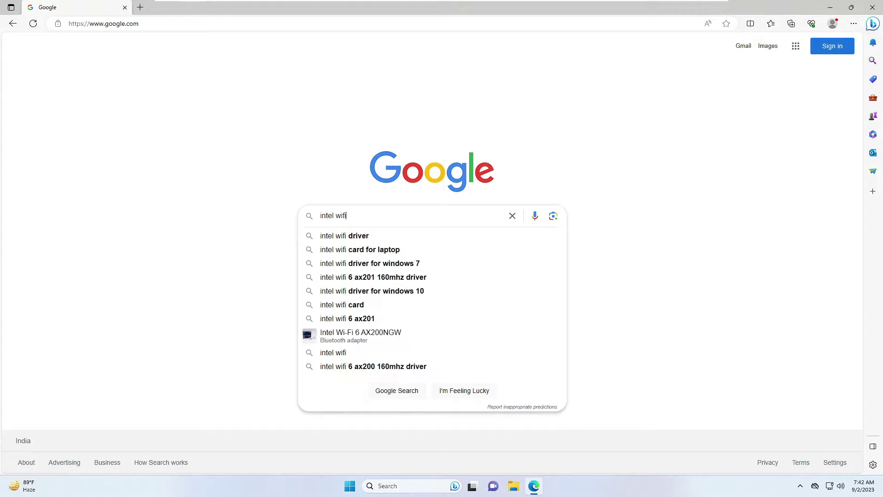
key("Down")
key("Down")
key("Down")
key("Down")
key("Down")
key("BackSpace")
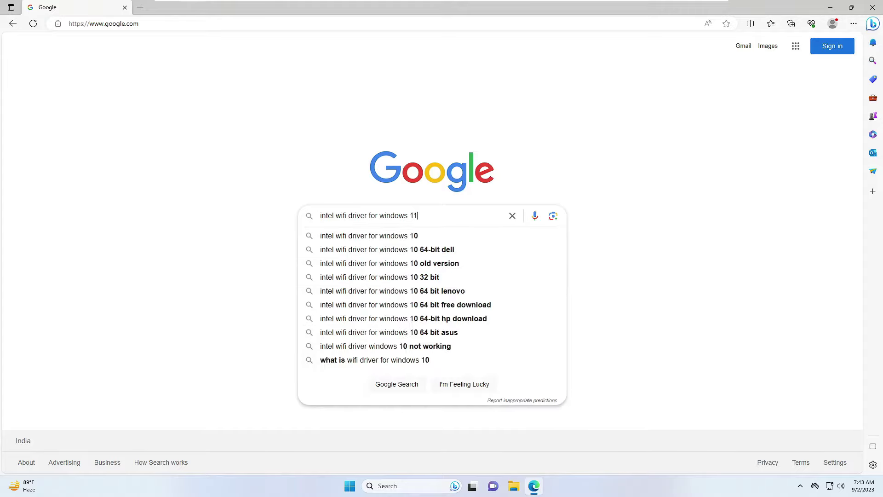
type("1")
key("Return")
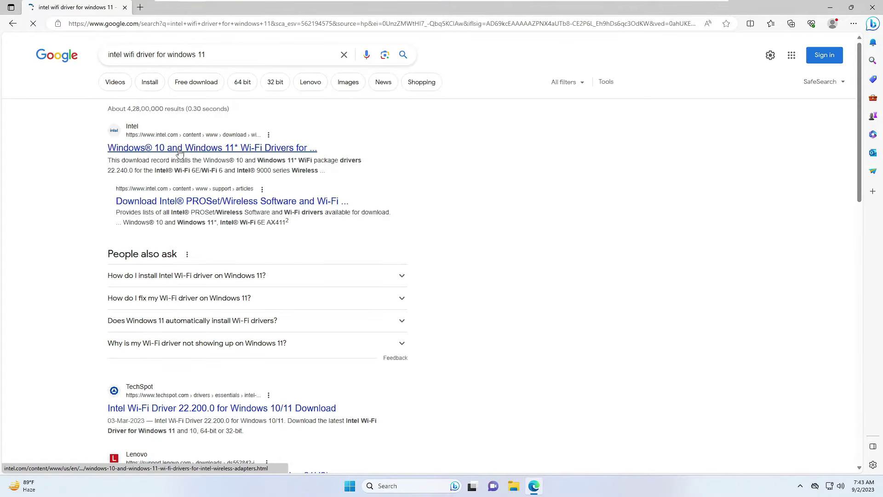
left_click(179, 152)
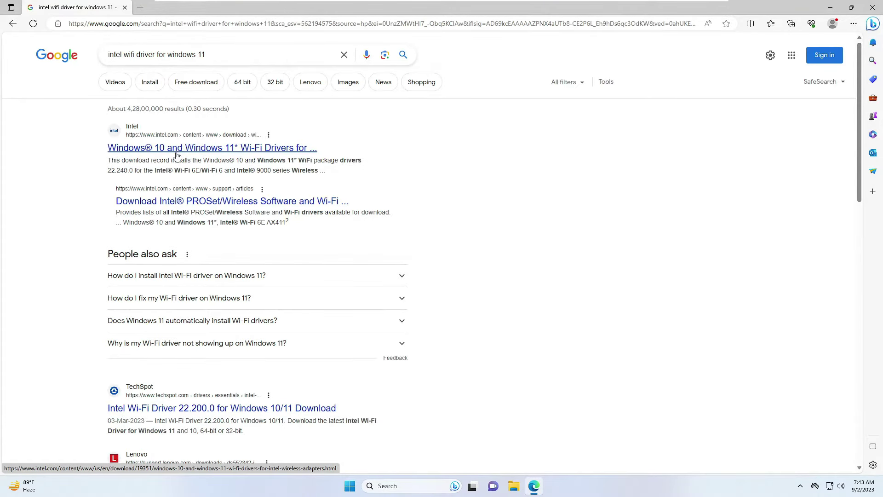
scroll(162, 230, "down", 3)
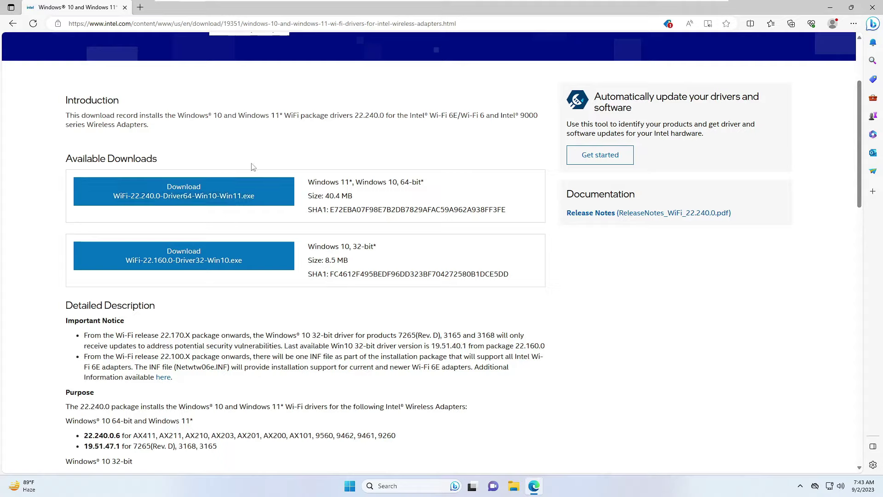
Close the Edge window showing the Intel driver page
left_click(873, 7)
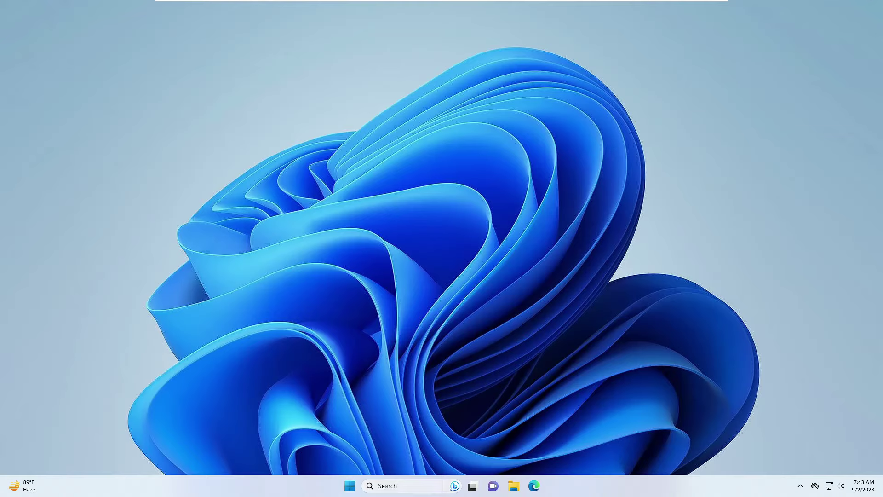
Search 'update' from the taskbar and launch Check for updates in Settings
left_click(423, 480)
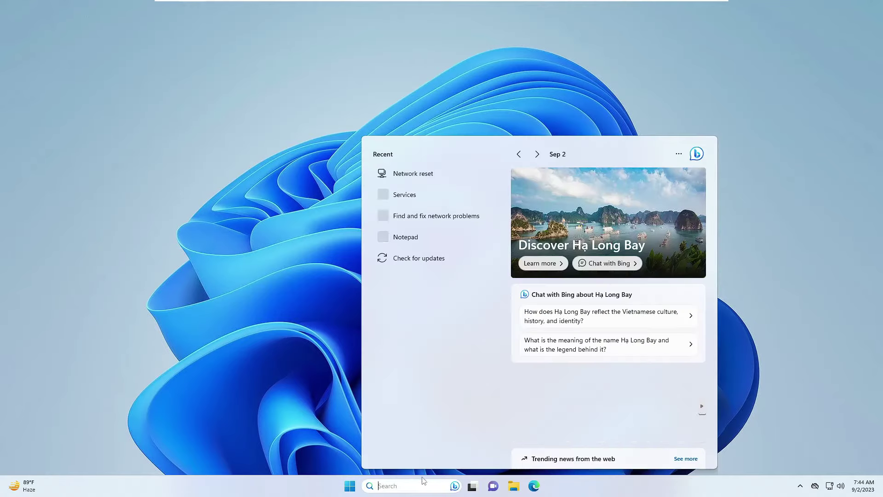
type("update")
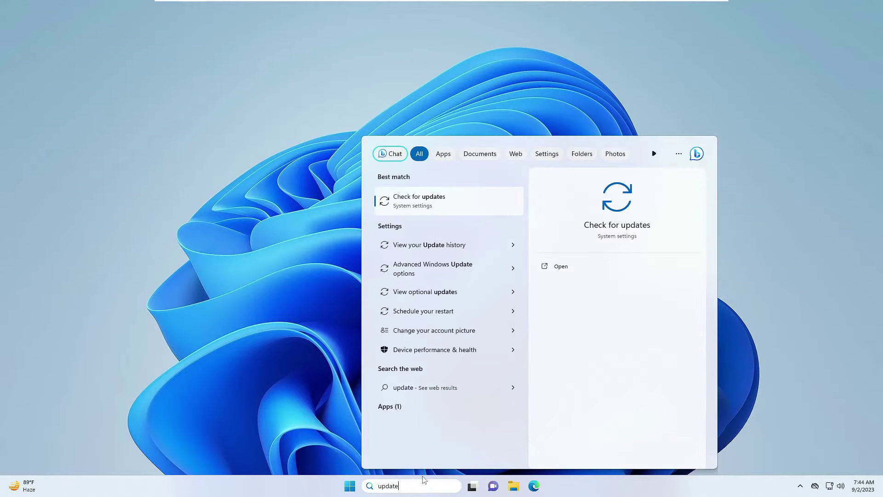
left_click(444, 204)
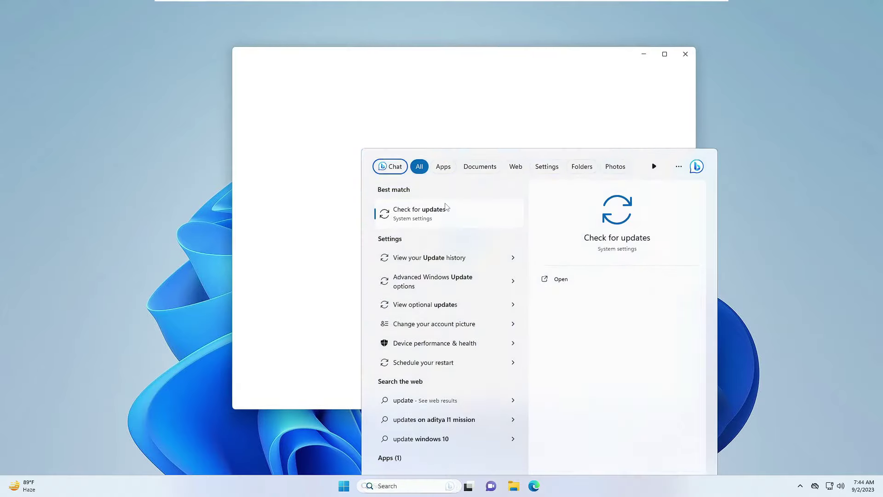